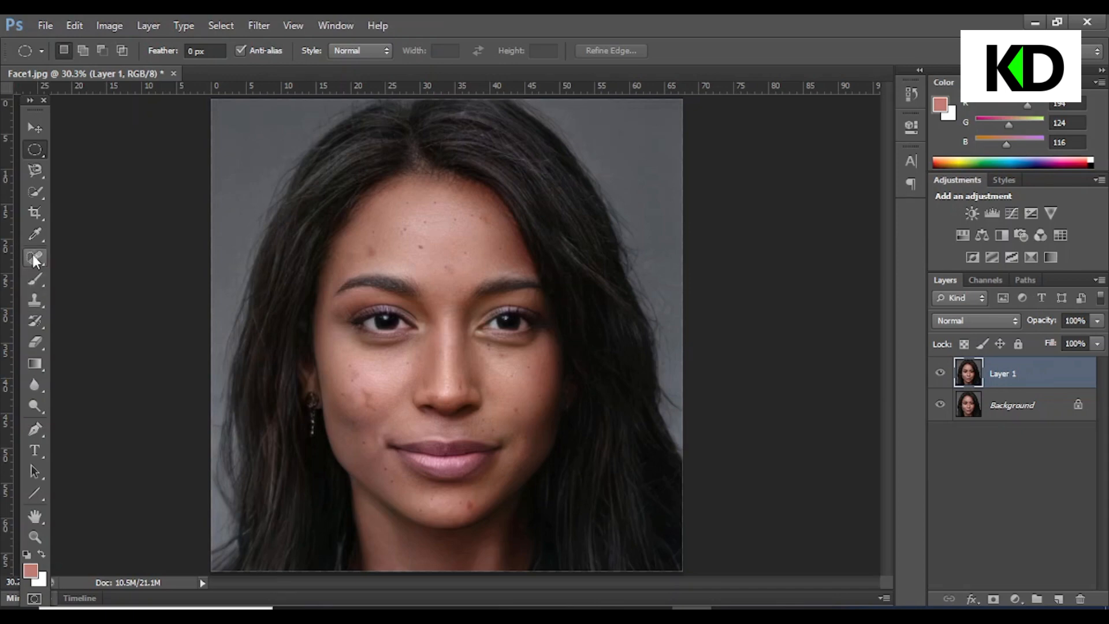
Remove the blemishes on the forehead and face with the Spot Healing Brush Tool
left_click(35, 257)
right_click(35, 257)
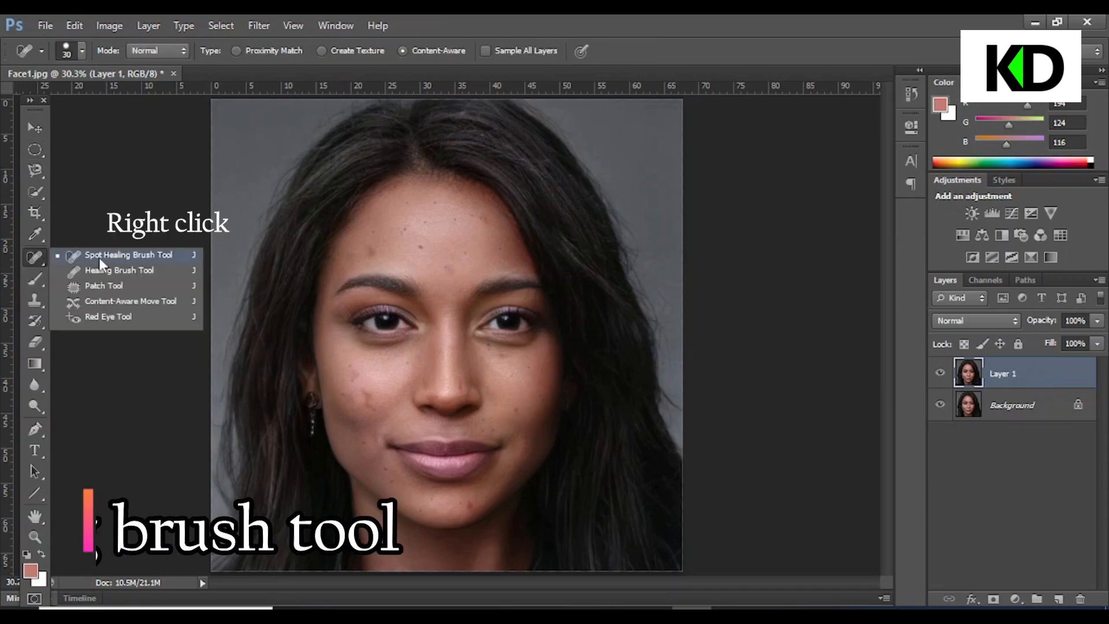
left_click(119, 255)
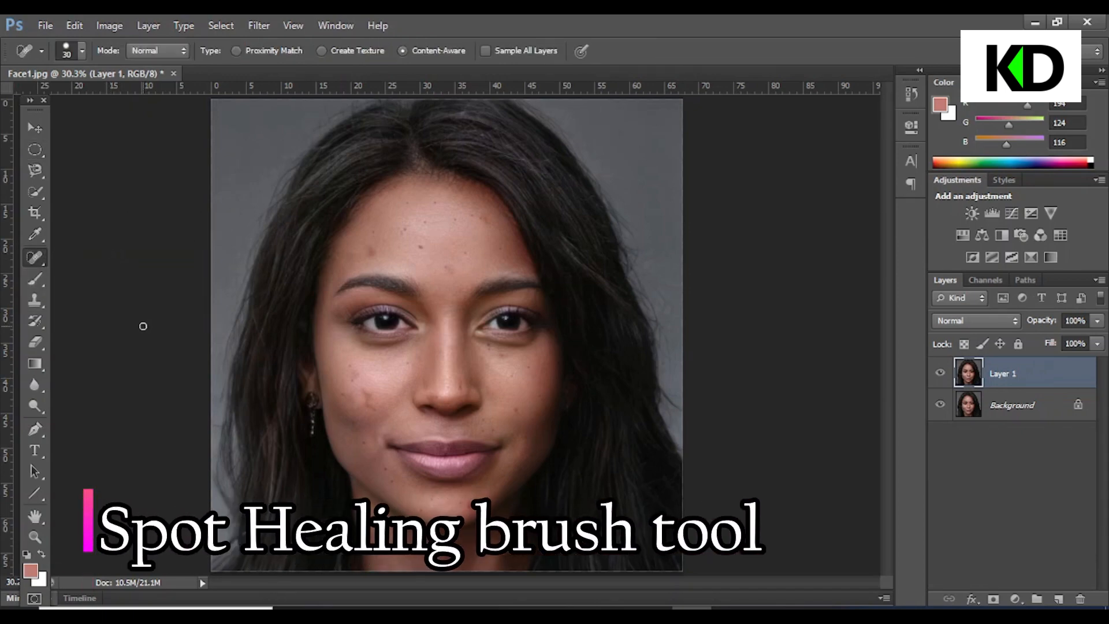
scroll(190, 386, "up", 2)
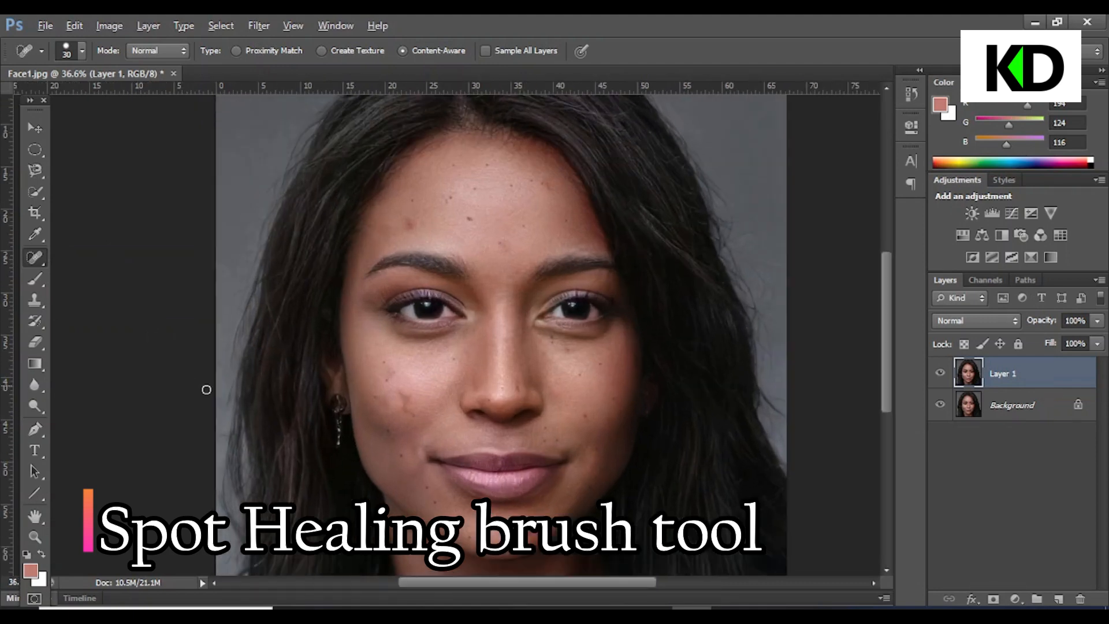
left_click(412, 227)
left_click(472, 216)
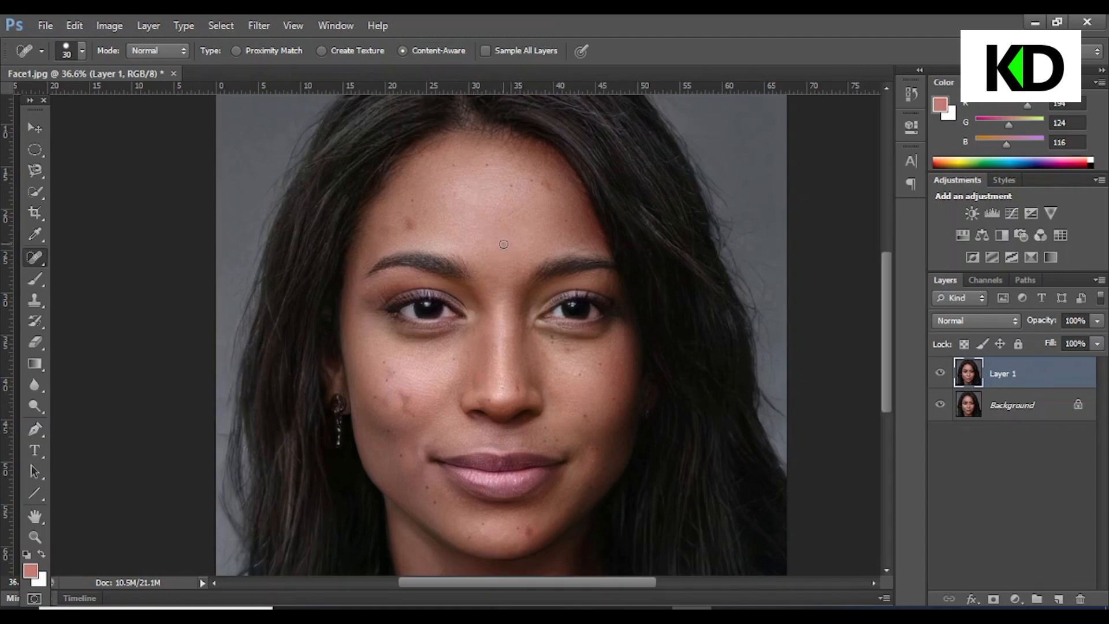
left_click(402, 221)
left_click(491, 166)
left_click(517, 388)
Zoom in and out to inspect the retouched face
scroll(646, 380, "down", 1)
scroll(639, 376, "up", 2)
scroll(574, 201, "up", 3)
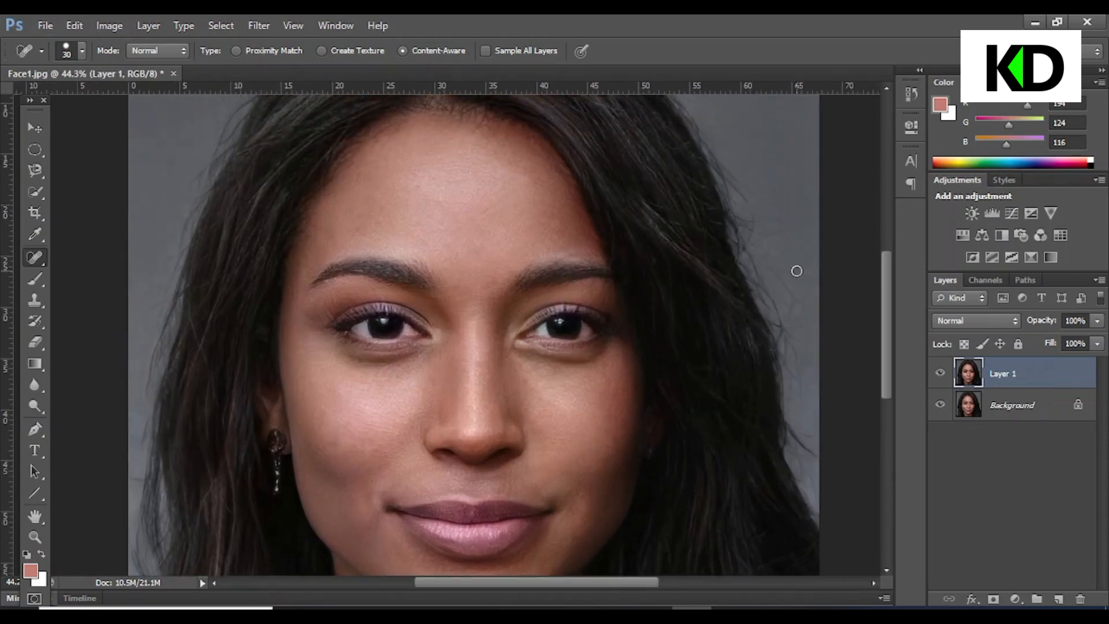
scroll(727, 437, "down", 3)
scroll(727, 437, "down", 1)
scroll(705, 411, "up", 1)
scroll(704, 411, "down", 1)
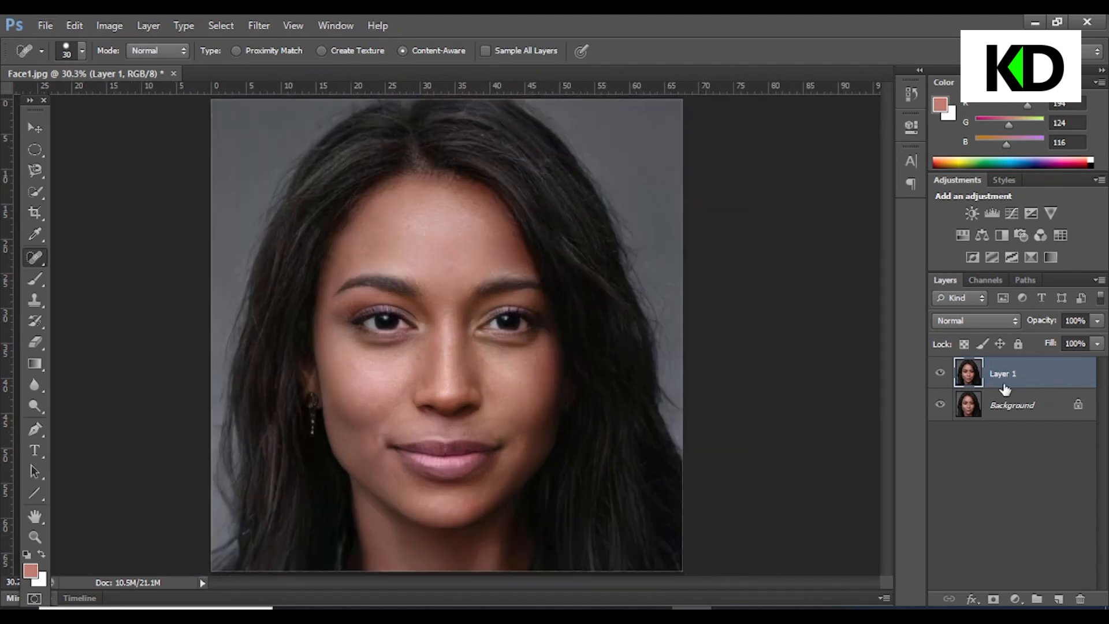
Duplicate Layer 1 and invert the copy
key("ctrl+j")
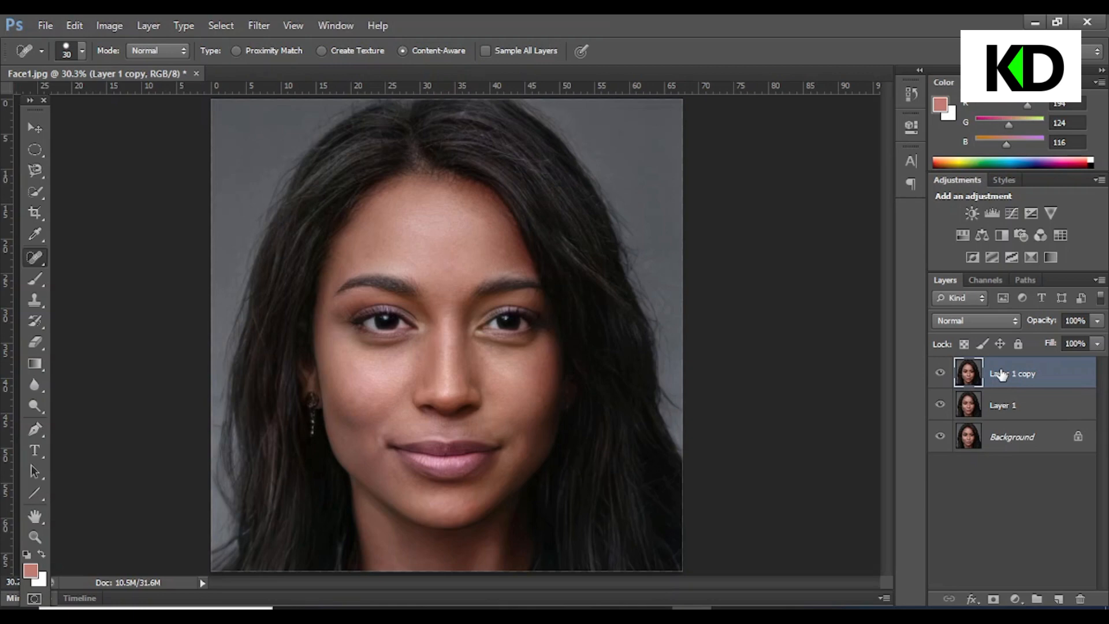
key("ctrl+i")
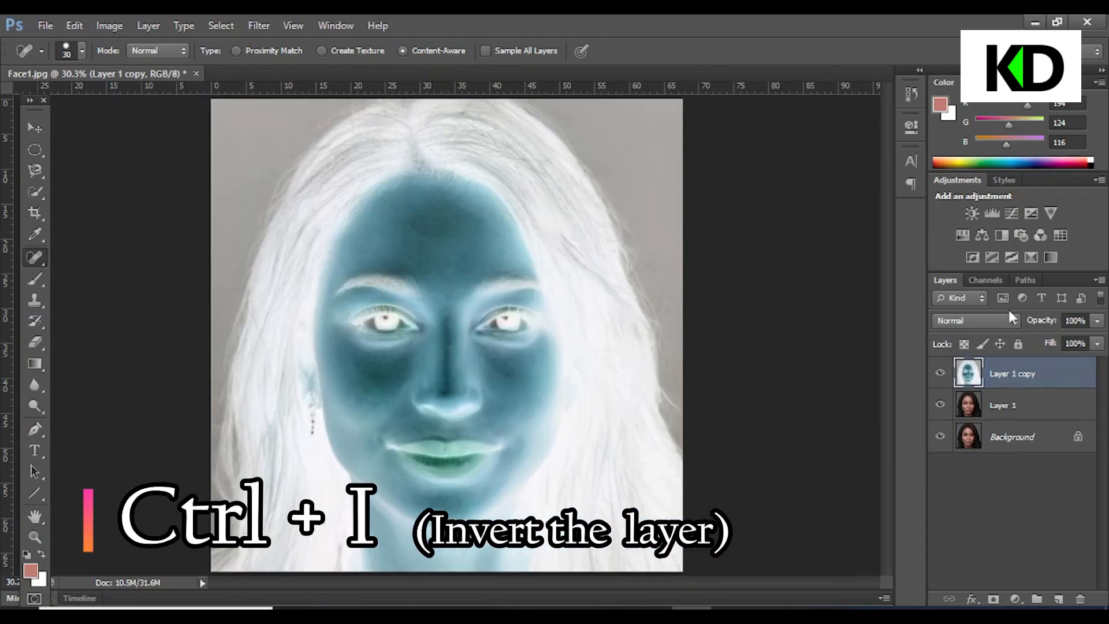
Set the copy layer's blending mode to Vivid Light
left_click(954, 296)
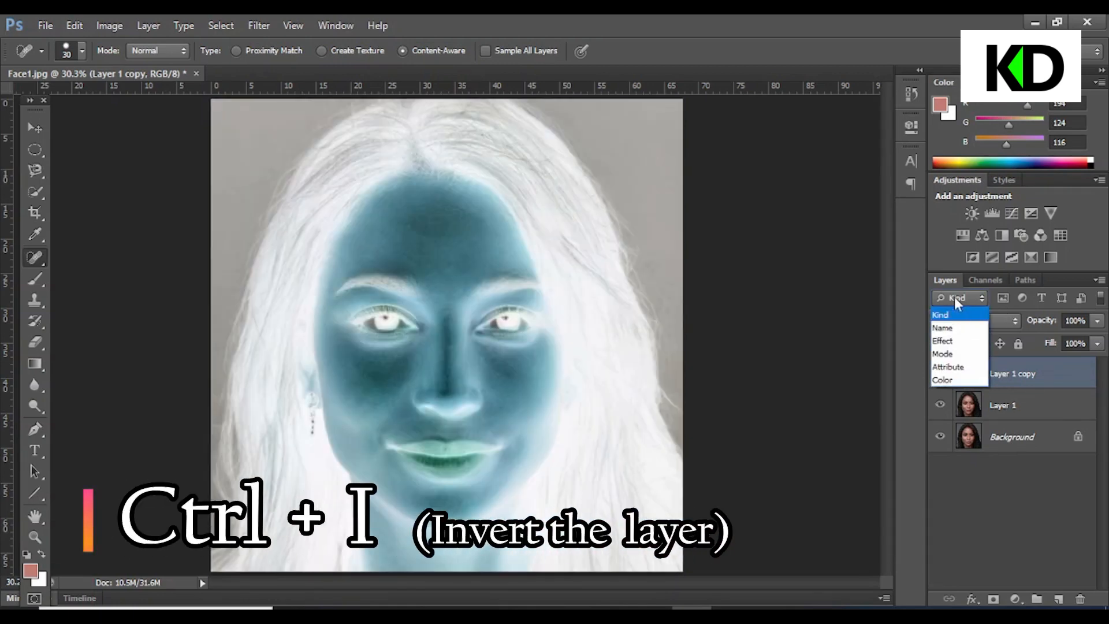
left_click(996, 321)
left_click(957, 325)
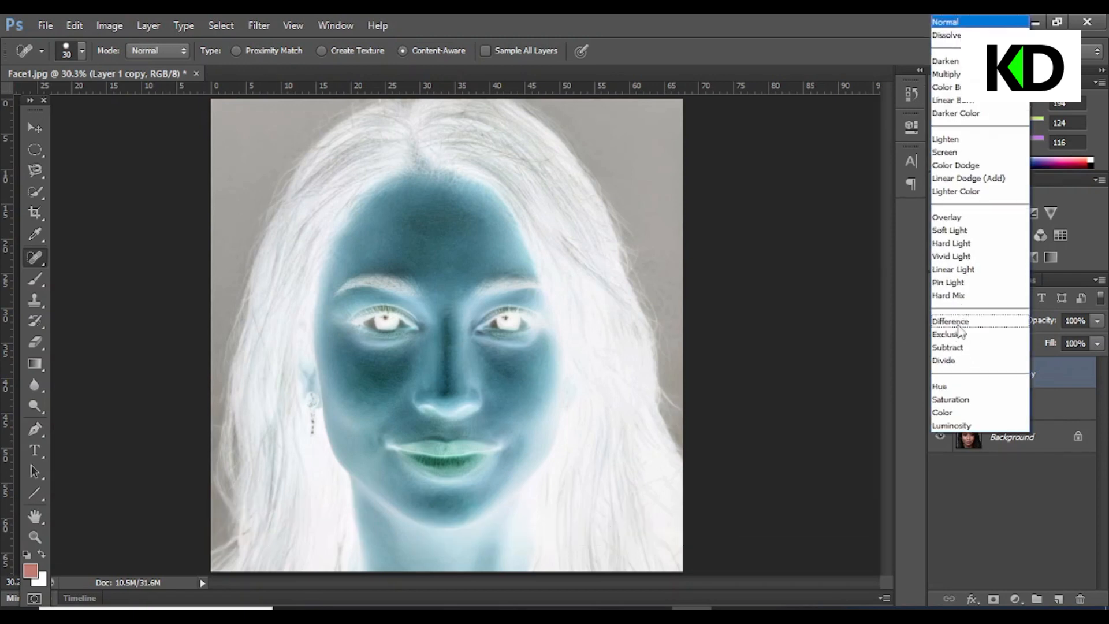
left_click(951, 256)
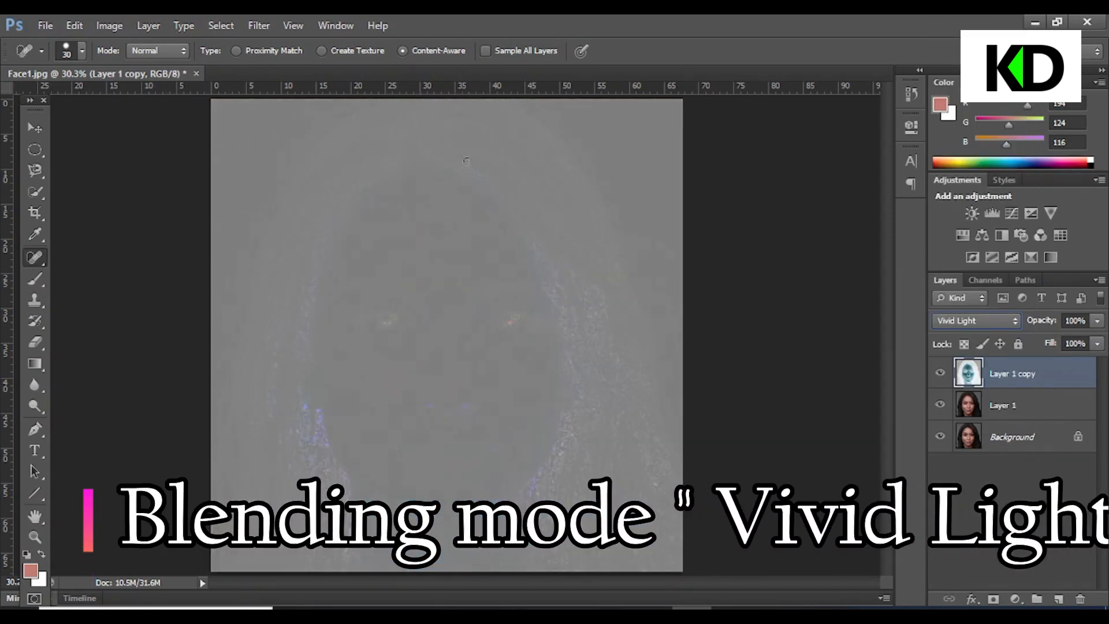
Apply a High Pass filter with a radius of 4 pixels to the copy layer
left_click(256, 24)
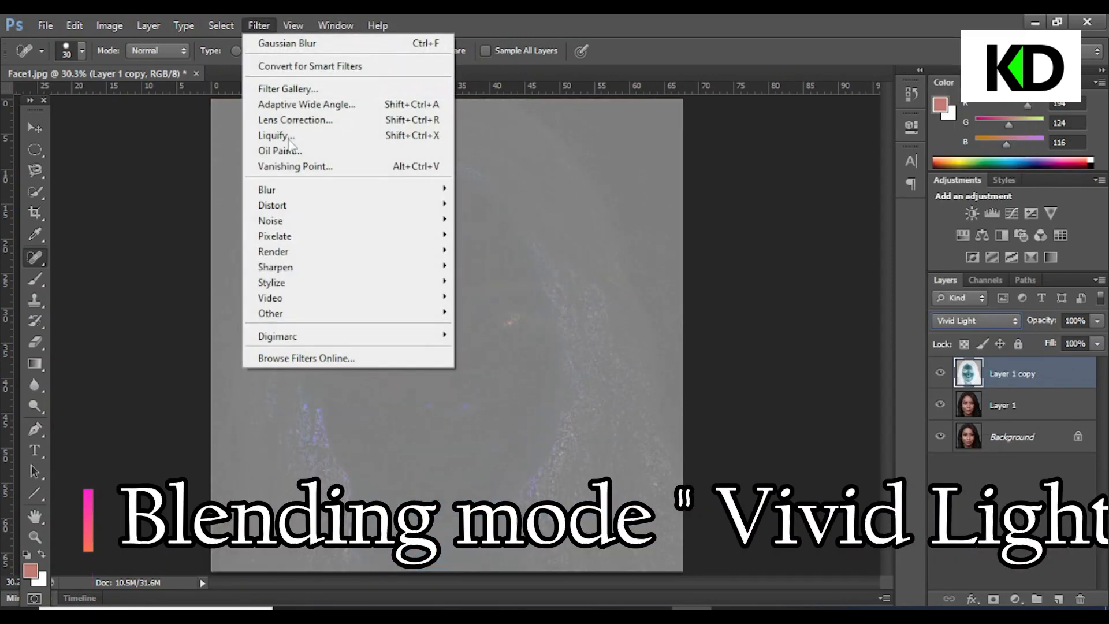
mouse_move(307, 313)
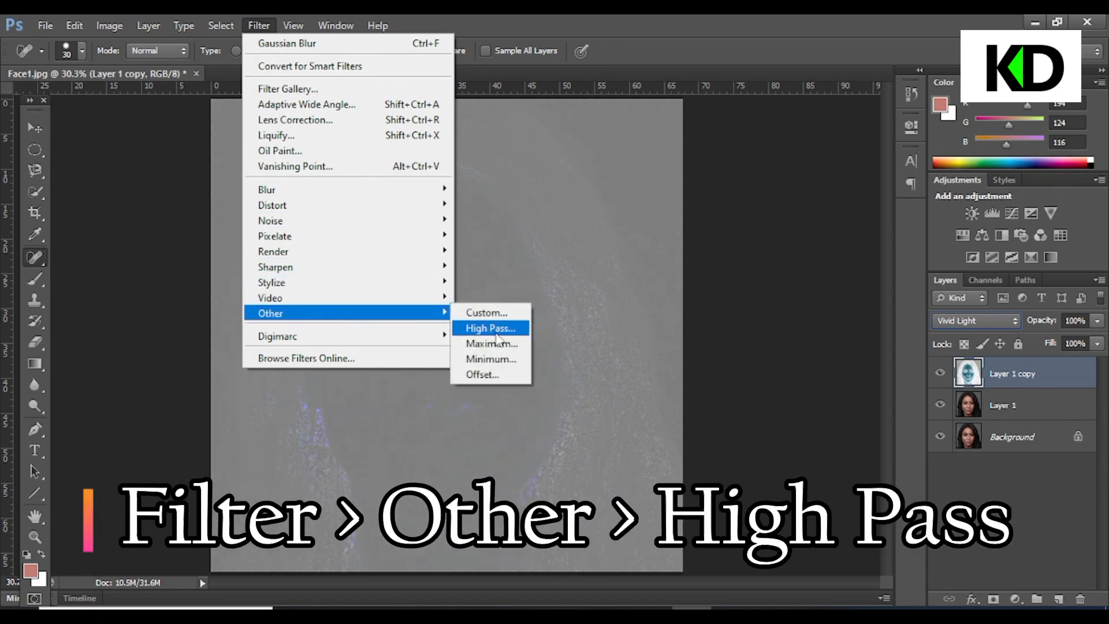
left_click(495, 334)
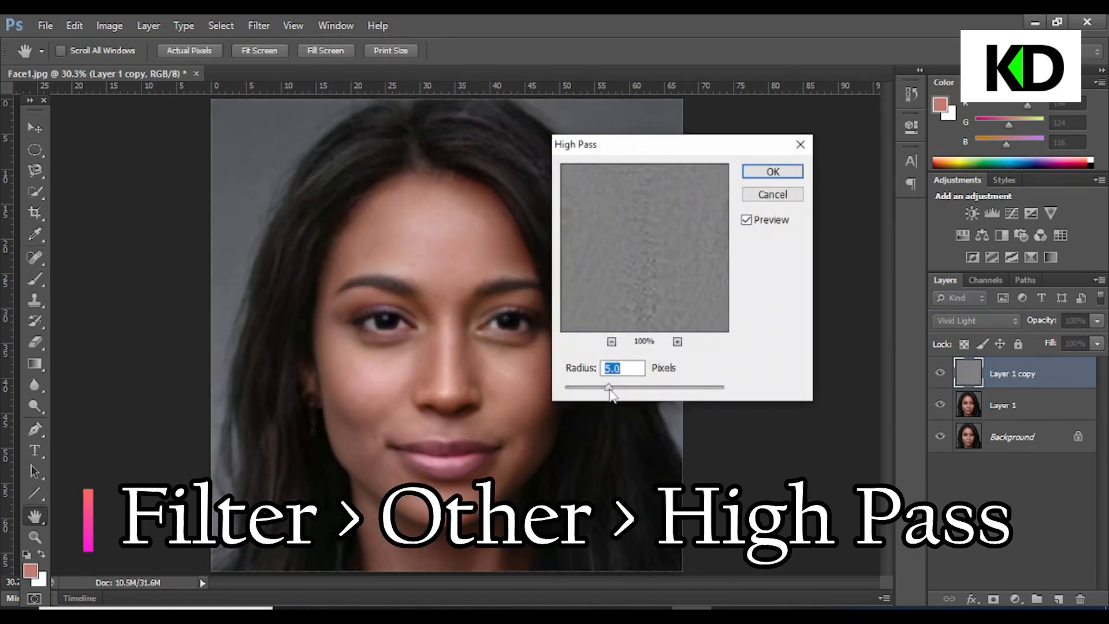
mouse_move(610, 388)
left_mouse_down()
mouse_move(580, 391)
mouse_move(629, 385)
mouse_move(603, 390)
left_mouse_up()
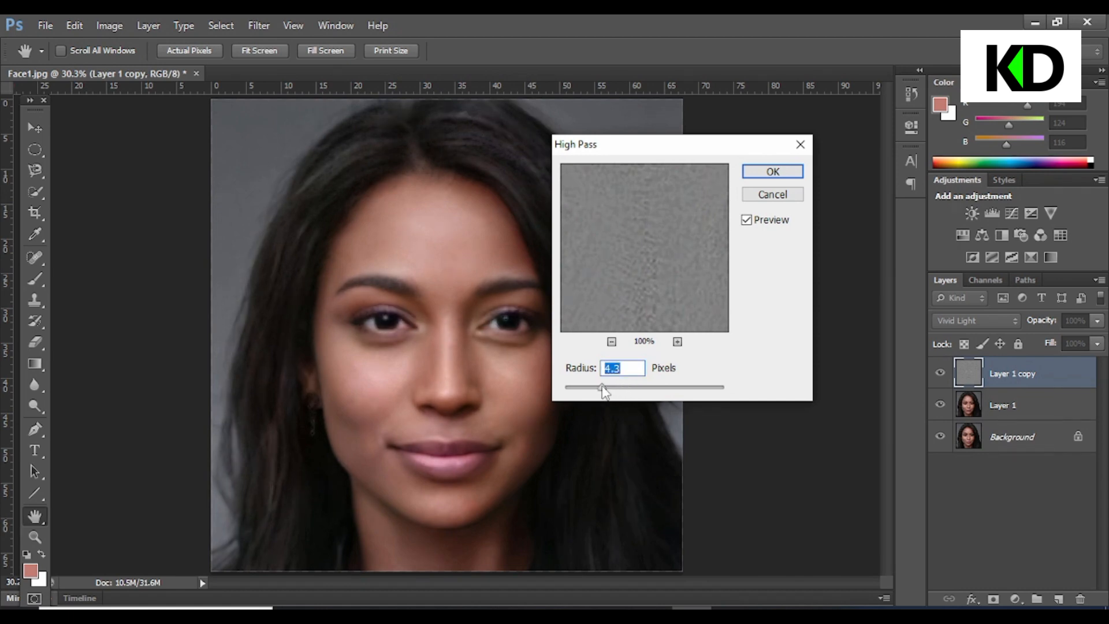
type("4")
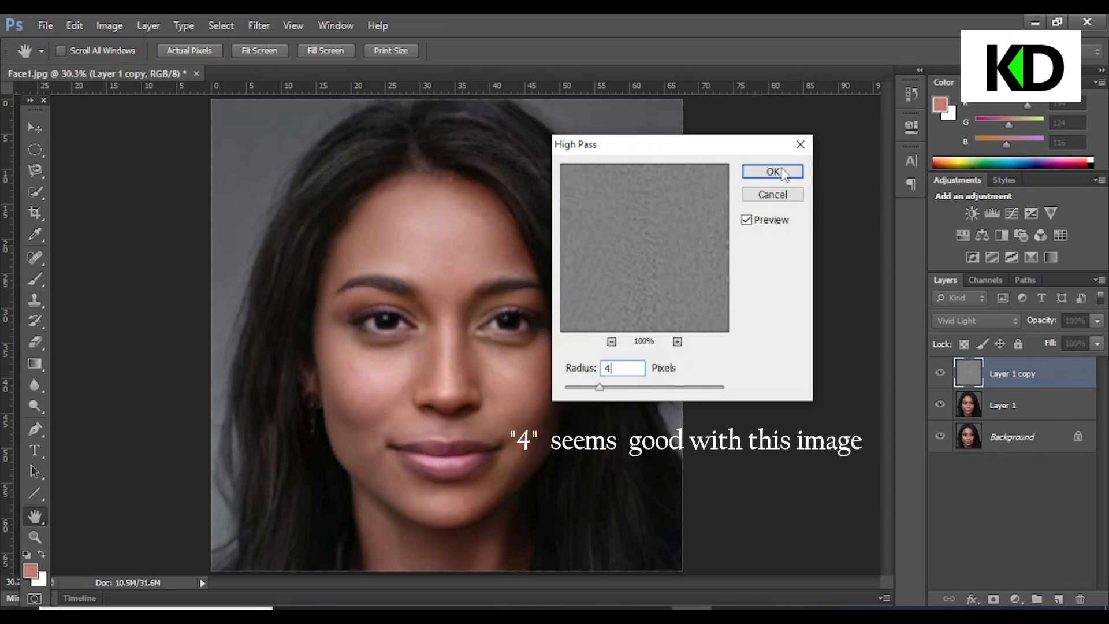
left_click(773, 172)
key("j")
Apply a Gaussian Blur with a radius of 2 pixels to the copy layer
left_click(254, 24)
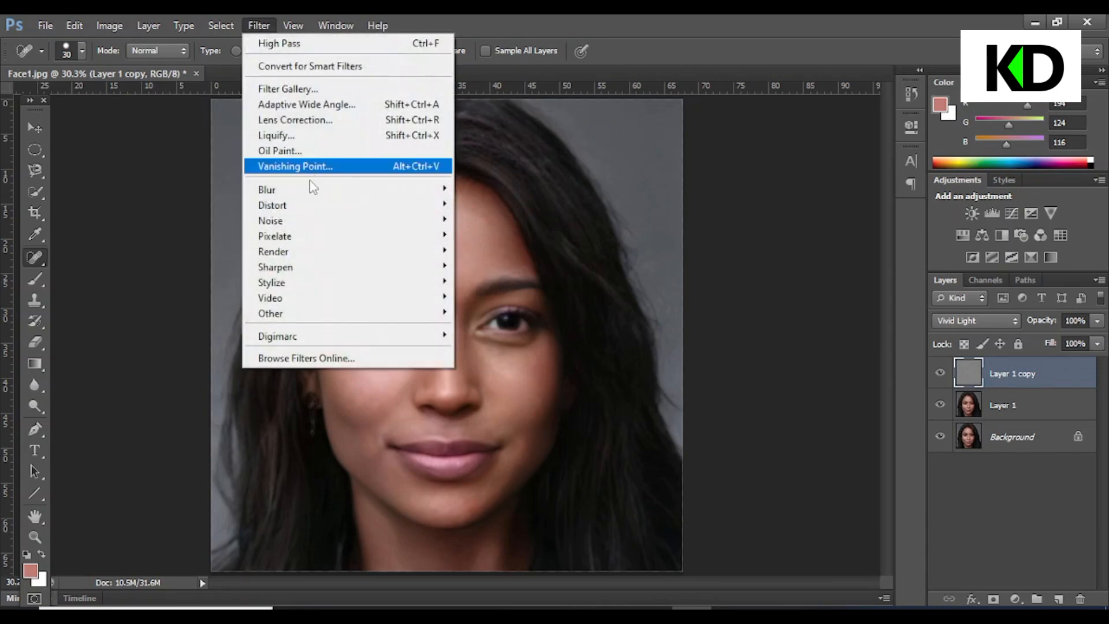
mouse_move(314, 186)
left_click(528, 302)
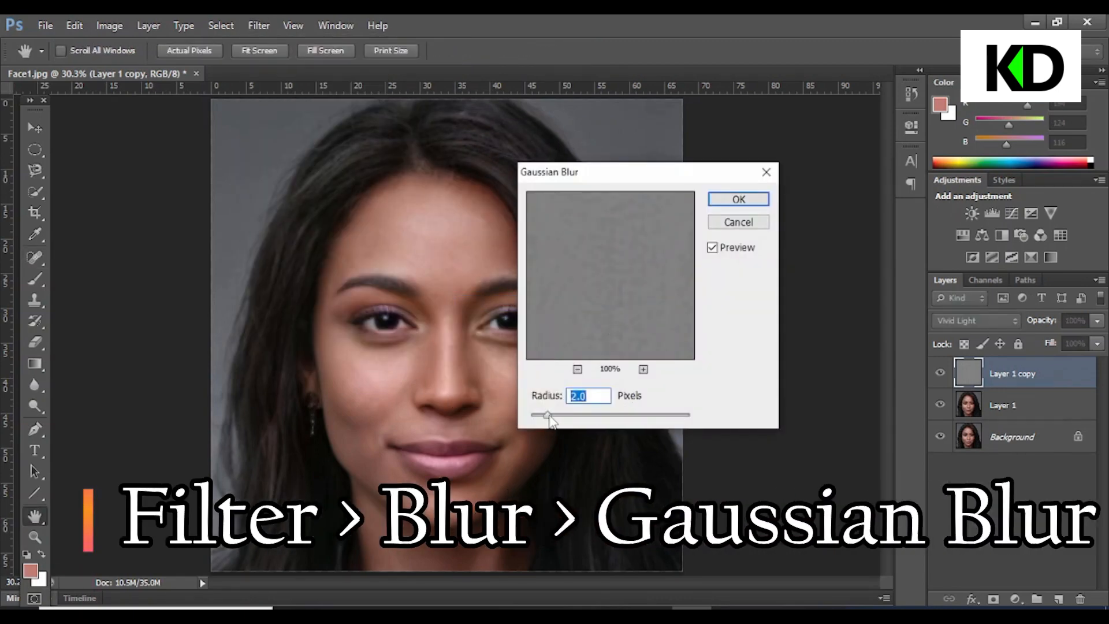
mouse_move(549, 415)
left_mouse_down()
mouse_move(561, 418)
mouse_move(529, 417)
mouse_move(612, 420)
mouse_move(545, 415)
left_mouse_up()
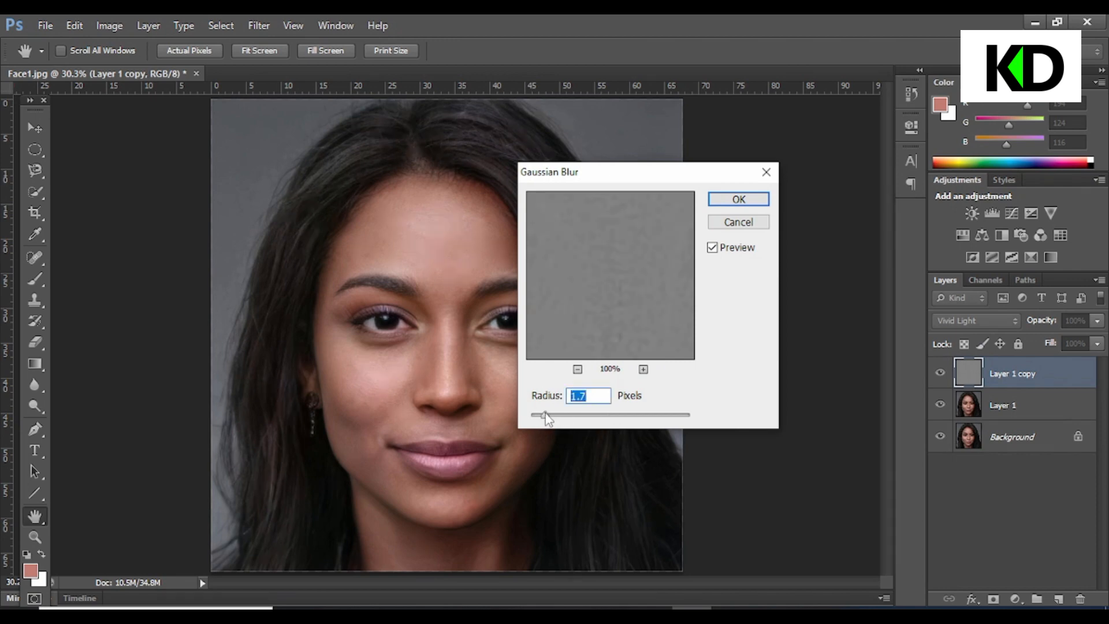
type("2")
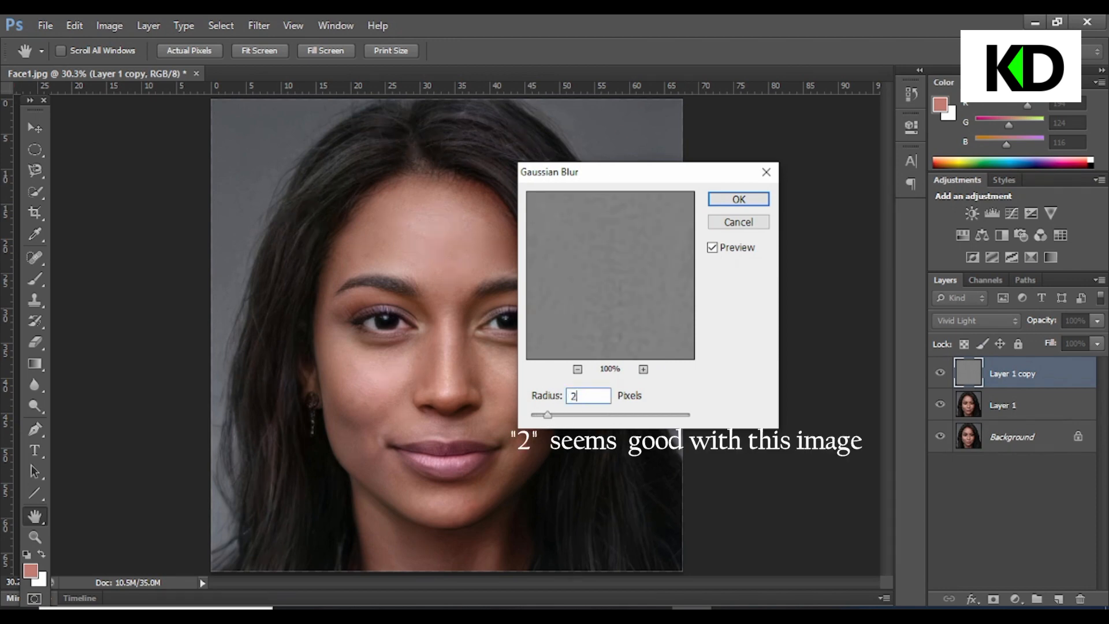
left_click(737, 198)
Add a black hide-all layer mask to the copy layer
key("j")
scroll(688, 277, "up", 3)
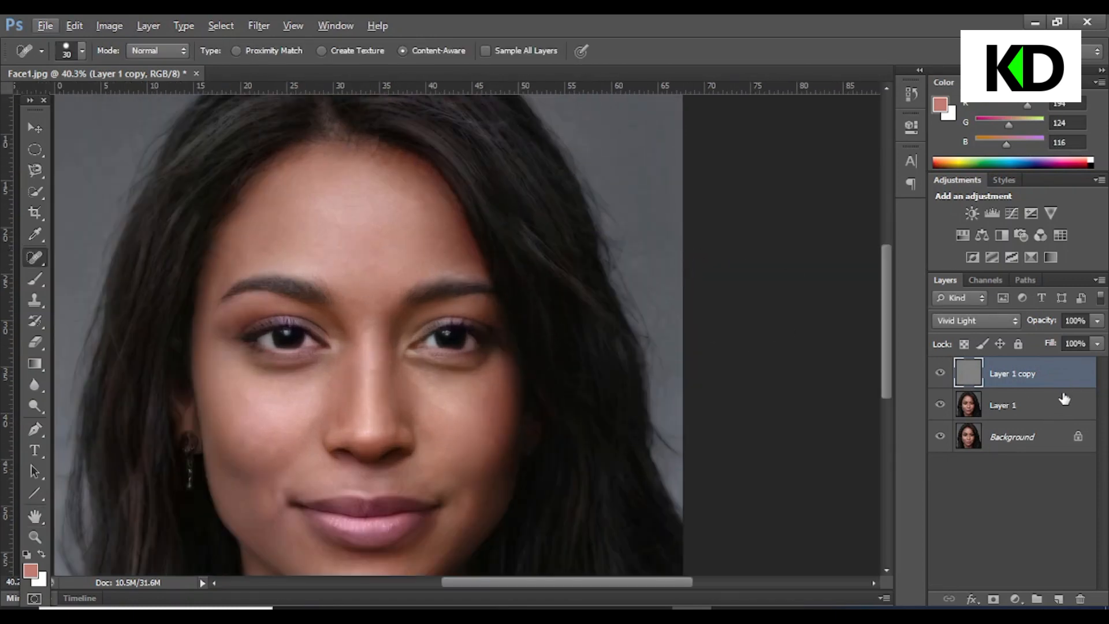
left_click(993, 598, "alt")
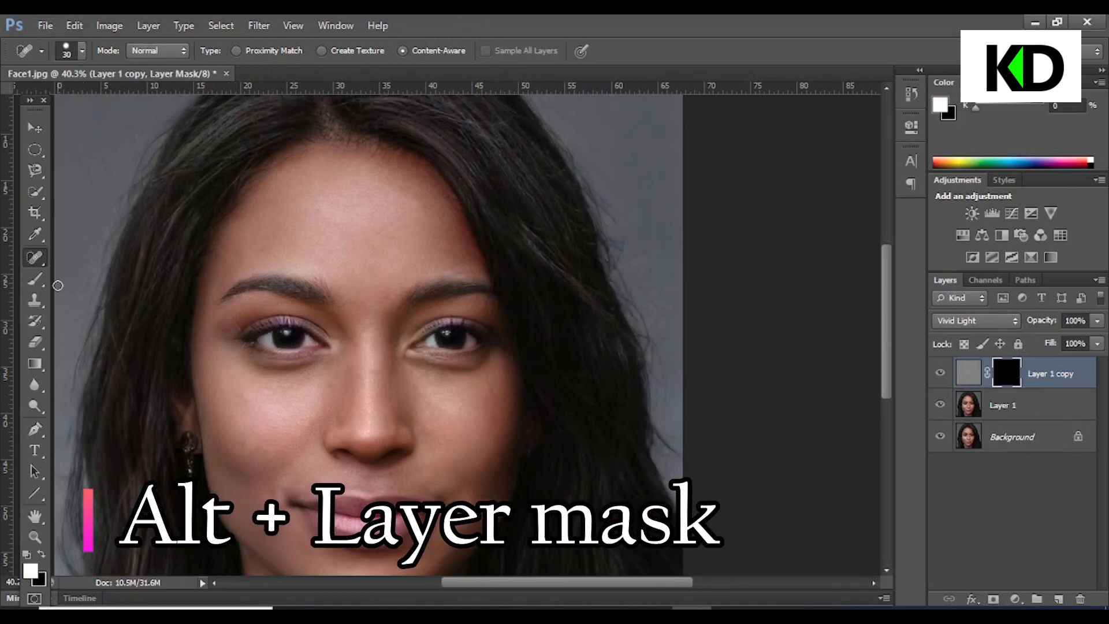
Switch to the Brush Tool, enlarge it to 90 px, and paint white on the mask over the forehead
left_click(37, 193)
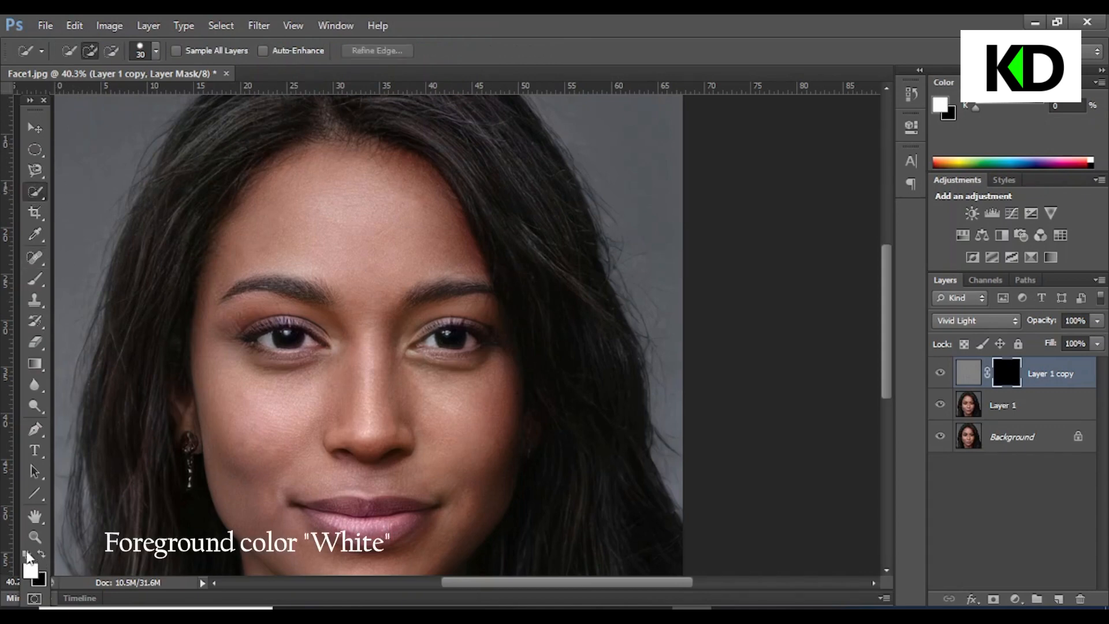
key("alt")
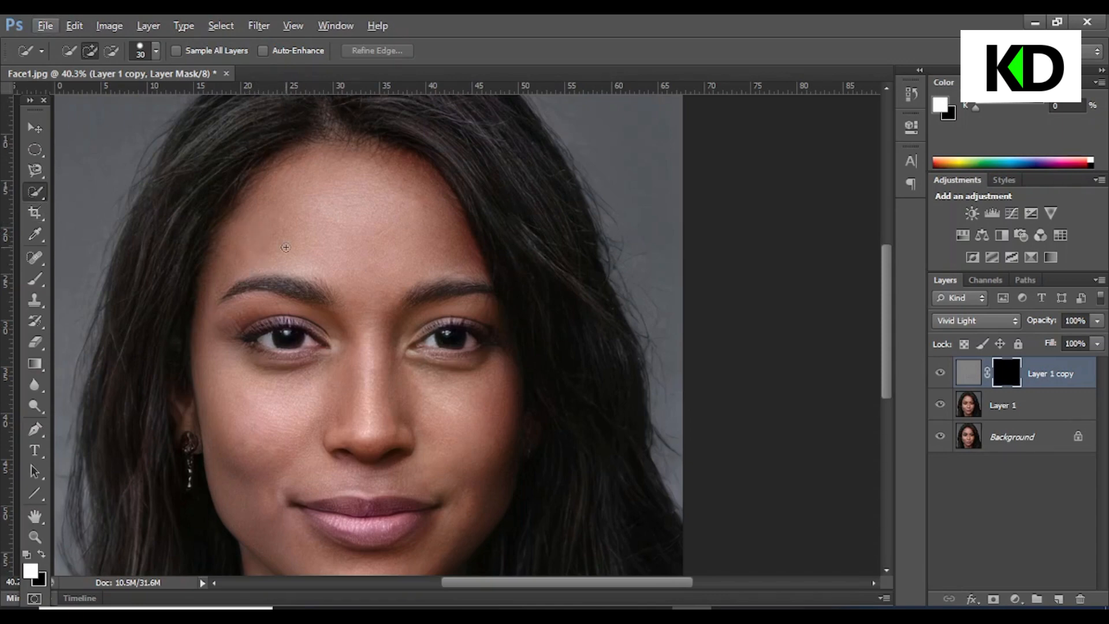
right_click(39, 194)
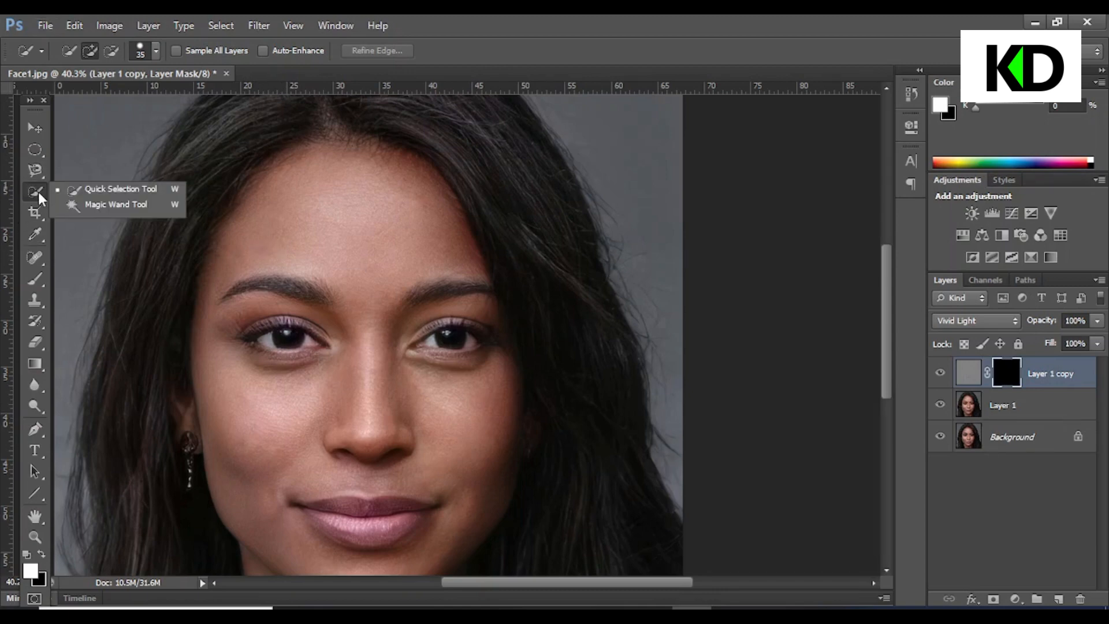
left_click(34, 279)
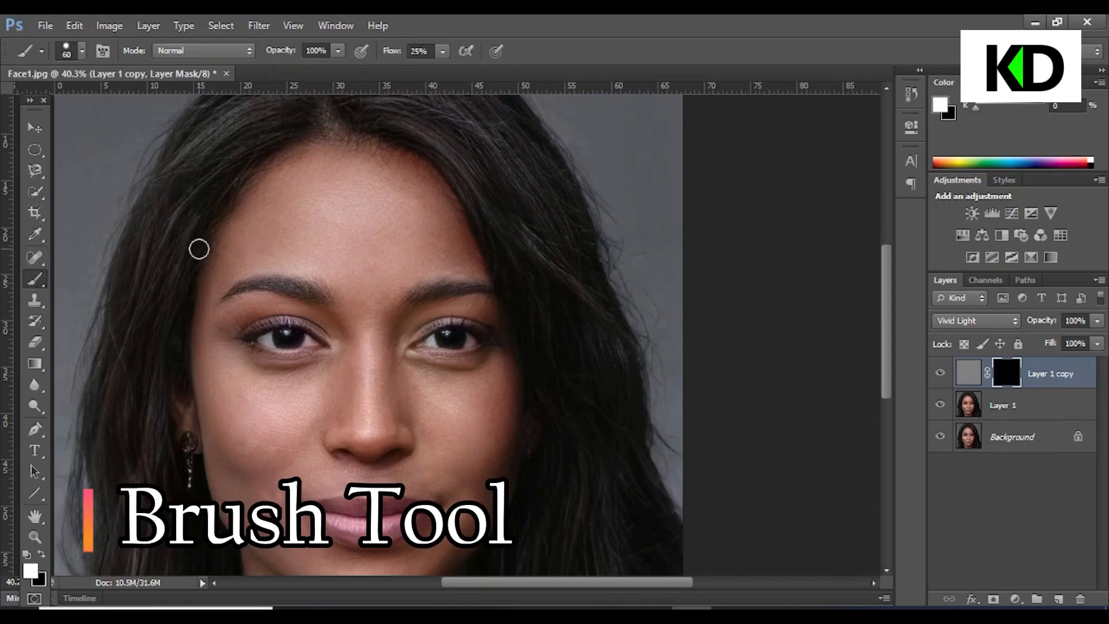
key("bracketright")
key("bracketright")
key("bracketright")
scroll(347, 231, "up", 1)
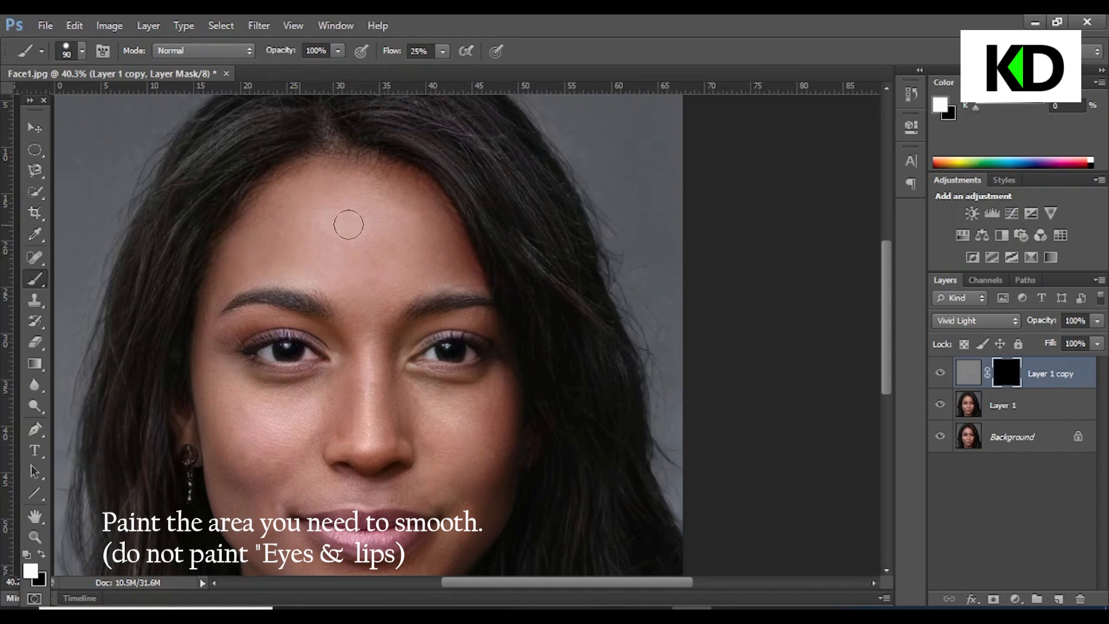
mouse_move(348, 225)
left_mouse_down()
mouse_move(385, 132)
mouse_move(354, 232)
mouse_move(326, 229)
mouse_move(251, 259)
mouse_move(382, 328)
left_mouse_up()
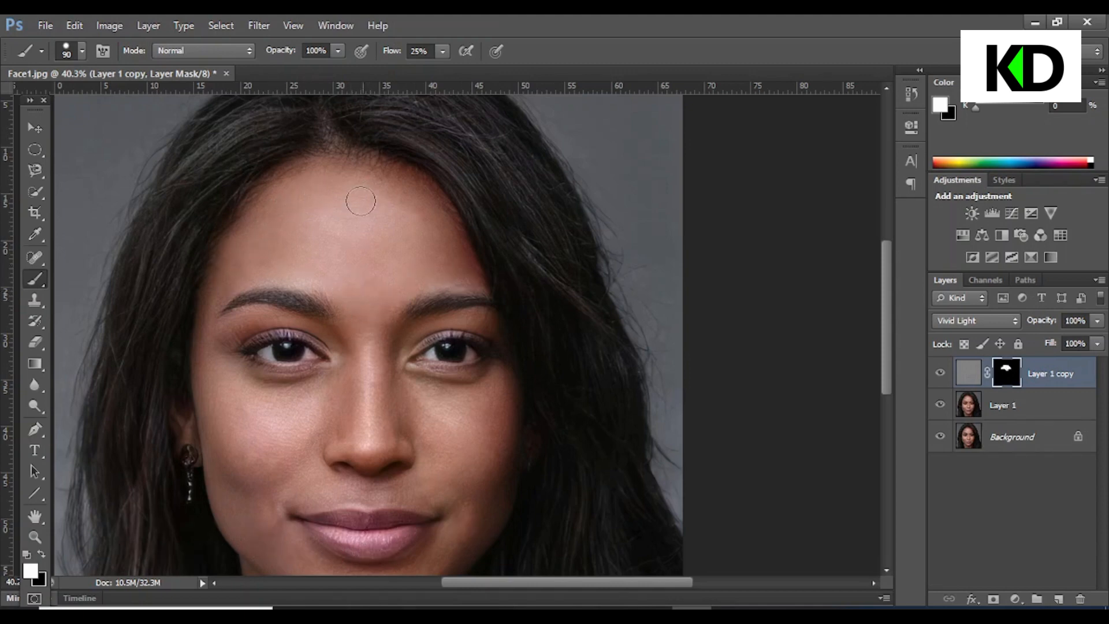
Paint the mask over the cheeks, forehead and area between the brows
scroll(360, 201, "down", 2)
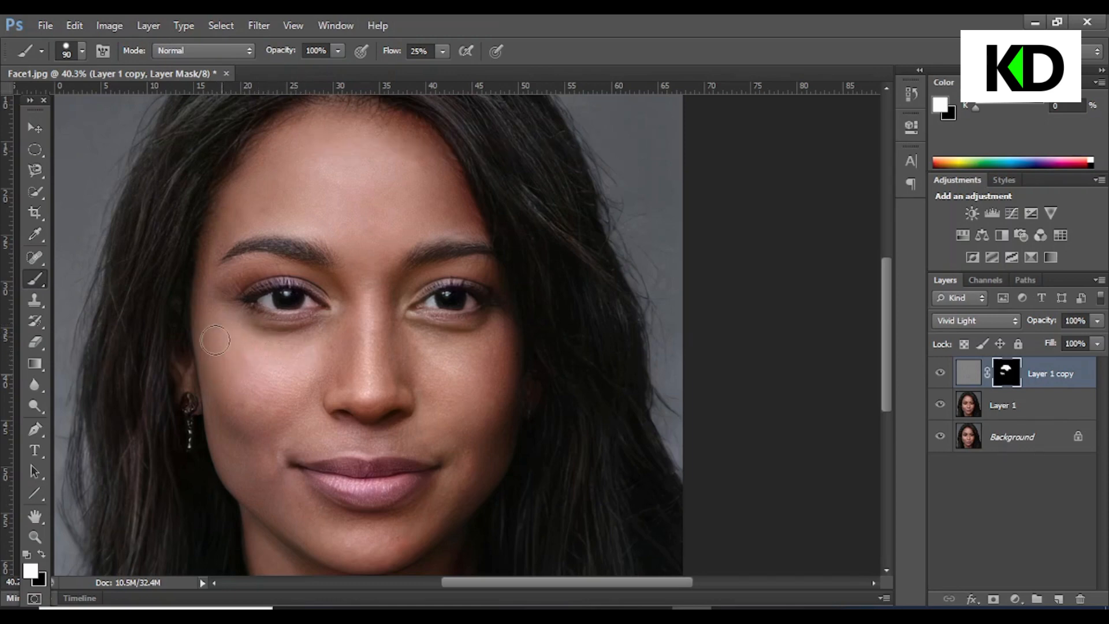
mouse_move(222, 359)
left_mouse_down()
mouse_move(227, 400)
mouse_move(247, 425)
mouse_move(279, 408)
mouse_move(228, 353)
mouse_move(218, 381)
mouse_move(254, 485)
mouse_move(260, 453)
left_mouse_up()
mouse_move(527, 423)
left_mouse_down()
mouse_move(491, 415)
mouse_move(456, 427)
mouse_move(474, 422)
mouse_move(495, 357)
mouse_move(507, 410)
mouse_move(493, 467)
mouse_move(488, 443)
mouse_move(487, 466)
mouse_move(461, 495)
mouse_move(457, 337)
left_mouse_up()
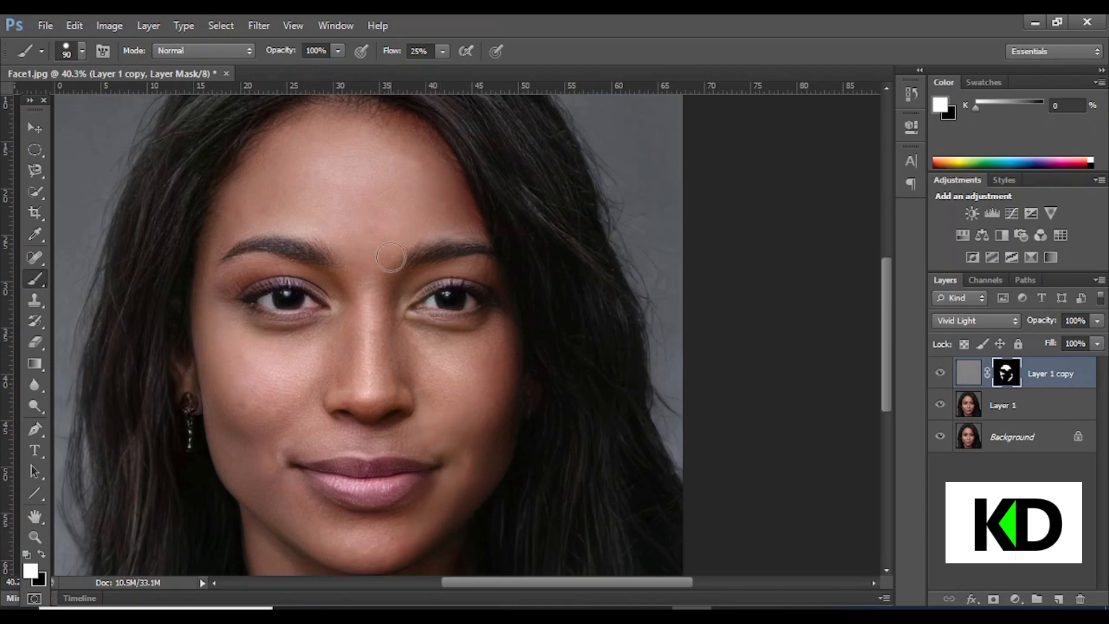
mouse_move(353, 267)
left_mouse_down()
mouse_move(358, 213)
mouse_move(399, 134)
mouse_move(438, 161)
mouse_move(362, 123)
mouse_move(274, 131)
mouse_move(260, 160)
mouse_move(358, 132)
left_mouse_up()
mouse_move(304, 165)
left_mouse_down()
mouse_move(256, 194)
mouse_move(308, 212)
mouse_move(448, 220)
left_mouse_up()
mouse_move(488, 345)
left_mouse_down()
mouse_move(477, 396)
mouse_move(471, 360)
mouse_move(485, 368)
mouse_move(470, 352)
mouse_move(485, 347)
mouse_move(483, 409)
mouse_move(492, 385)
mouse_move(416, 349)
left_mouse_up()
Set the brush flow to 15% and paint the mask over the nose, upper lip and temple
left_click(439, 56)
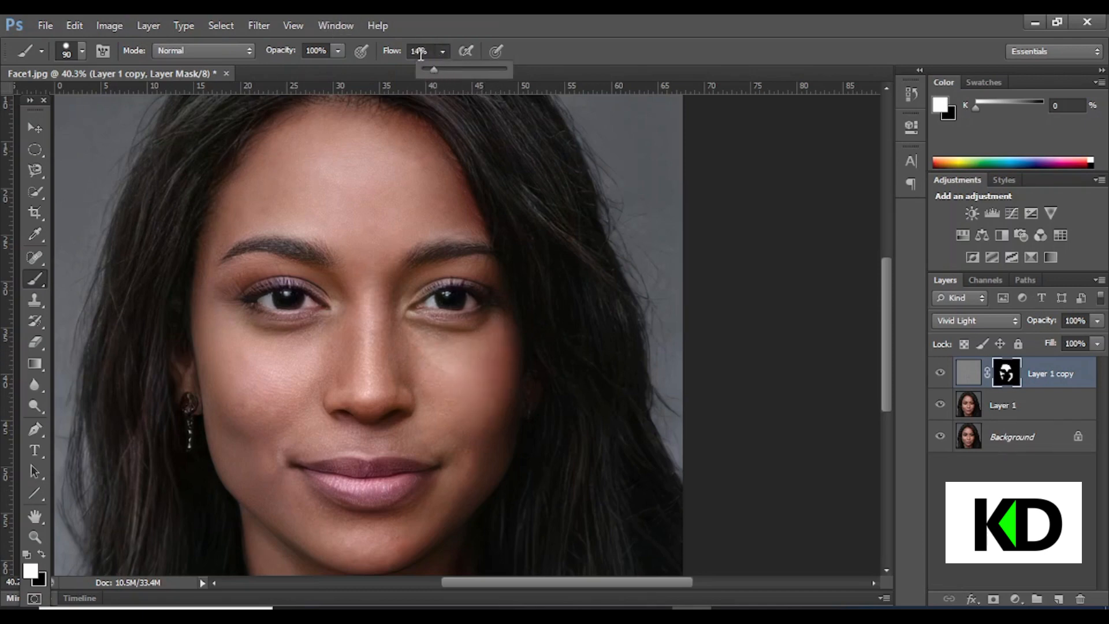
type("15")
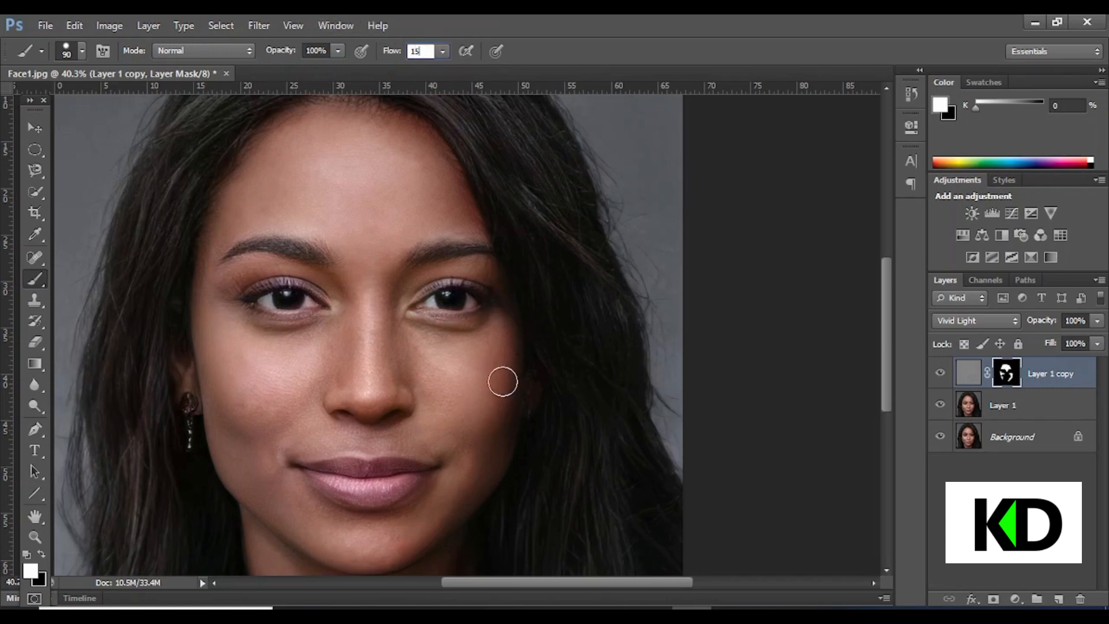
key("Return")
mouse_move(358, 334)
left_mouse_down()
mouse_move(367, 383)
mouse_move(369, 310)
mouse_move(349, 358)
mouse_move(365, 320)
mouse_move(395, 353)
mouse_move(375, 283)
mouse_move(350, 347)
left_mouse_up()
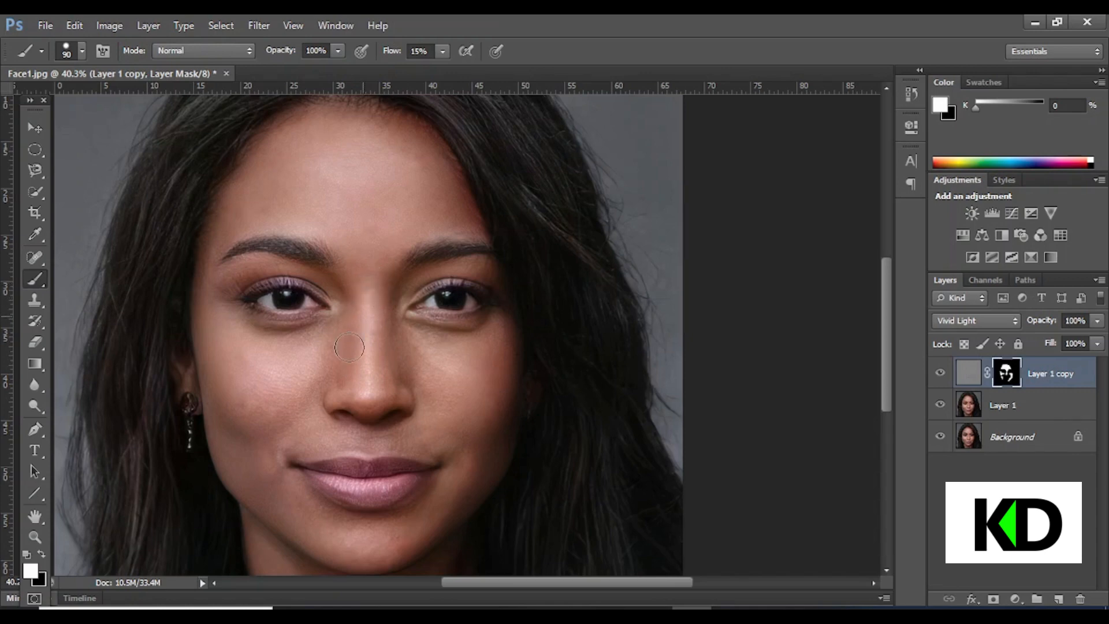
mouse_move(376, 388)
left_mouse_down()
mouse_move(389, 402)
mouse_move(414, 386)
mouse_move(371, 428)
mouse_move(456, 450)
mouse_move(436, 459)
left_mouse_up()
left_click_drag(220, 295, 237, 266)
Resize the brush to 45 px and continue painting the mask around the face edges and jaw
key("bracketright")
key("bracketright")
key("bracketleft")
key("bracketleft")
key("bracketleft")
key("bracketleft")
key("bracketleft")
key("bracketleft")
key("bracketleft")
scroll(188, 277, "down", 2)
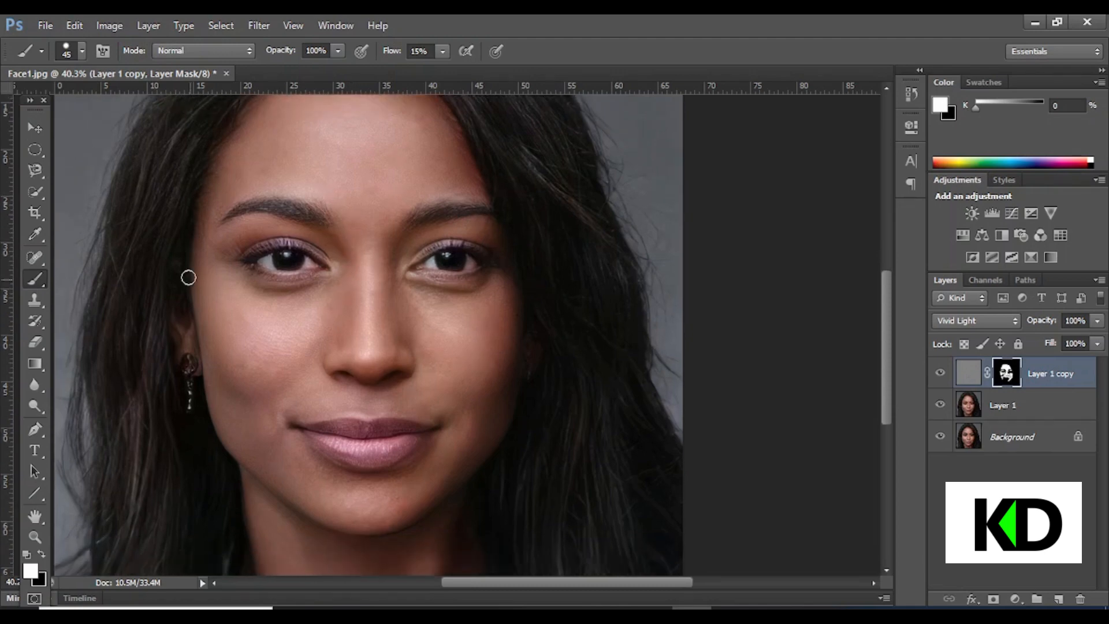
scroll(217, 382, "down", 2)
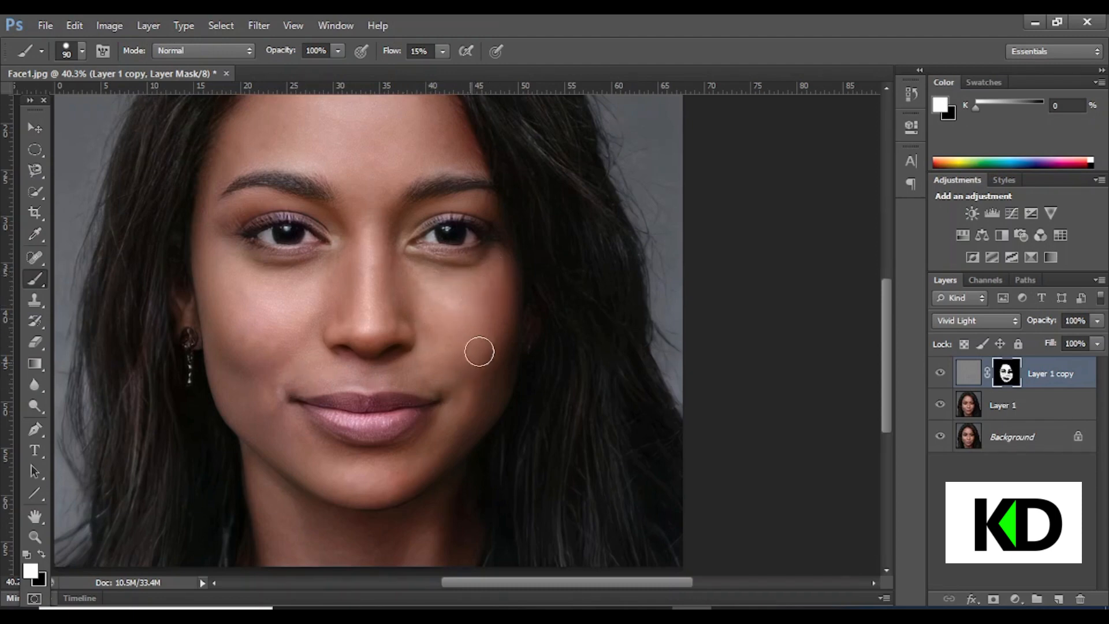
Scroll and zoom around the retouched face to inspect the smoothed skin
scroll(404, 347, "up", 1)
scroll(336, 409, "down", 3)
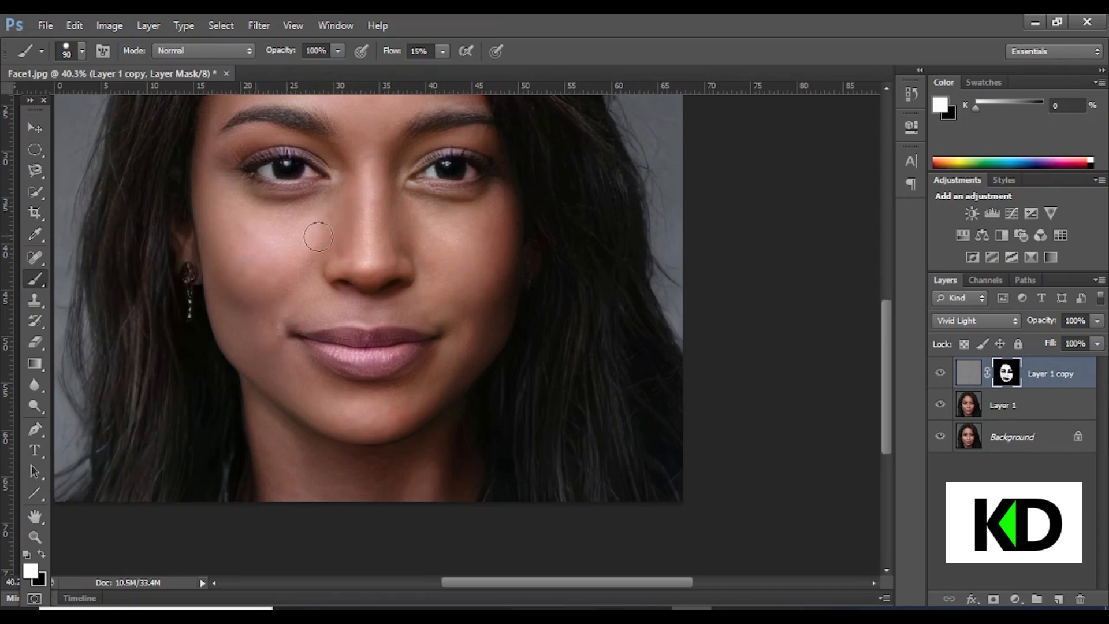
scroll(271, 370, "down", 3)
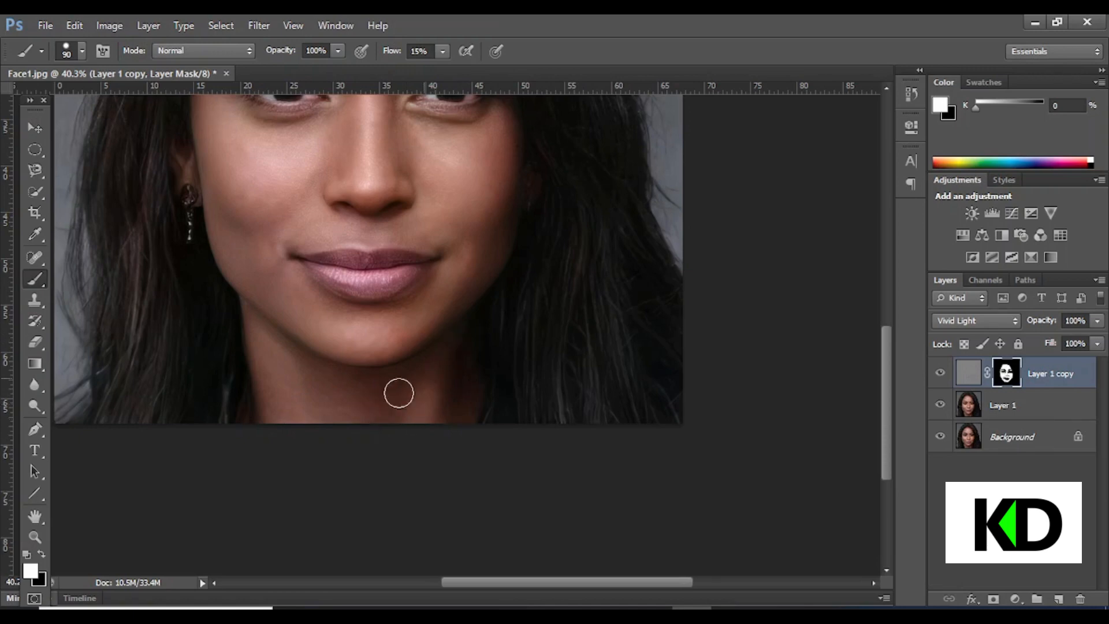
scroll(312, 396, "up", 2)
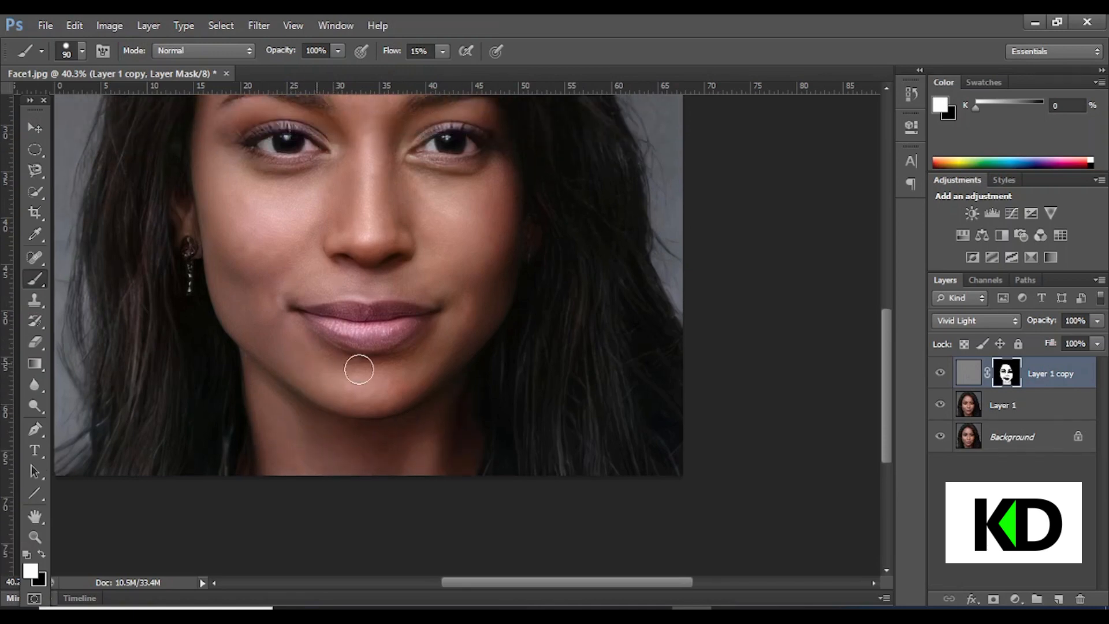
scroll(421, 379, "up", 3)
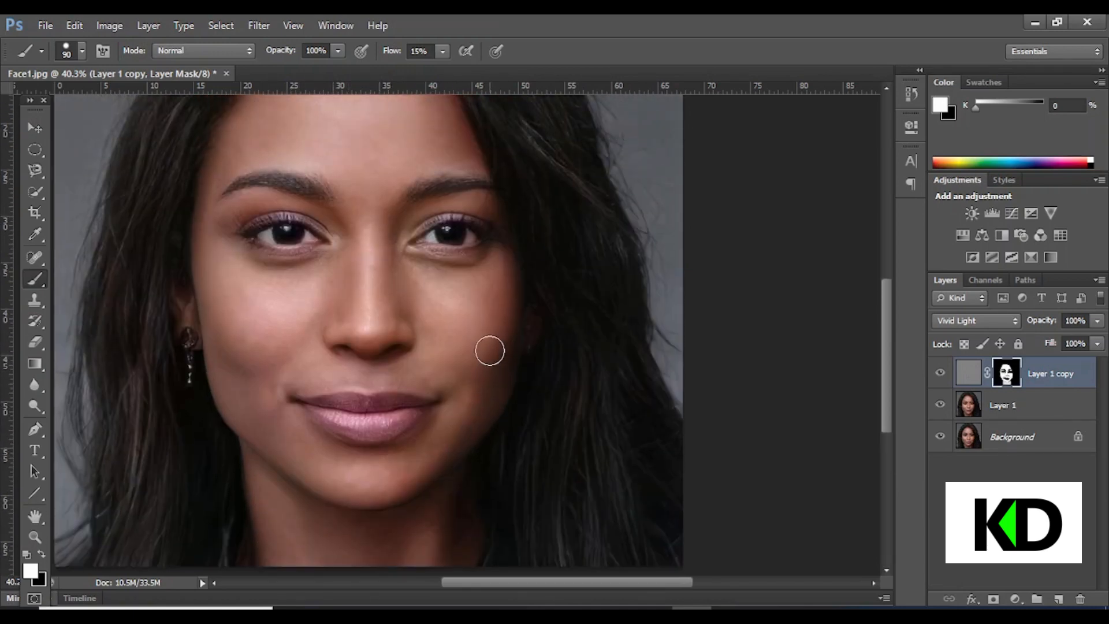
scroll(427, 271, "up", 2)
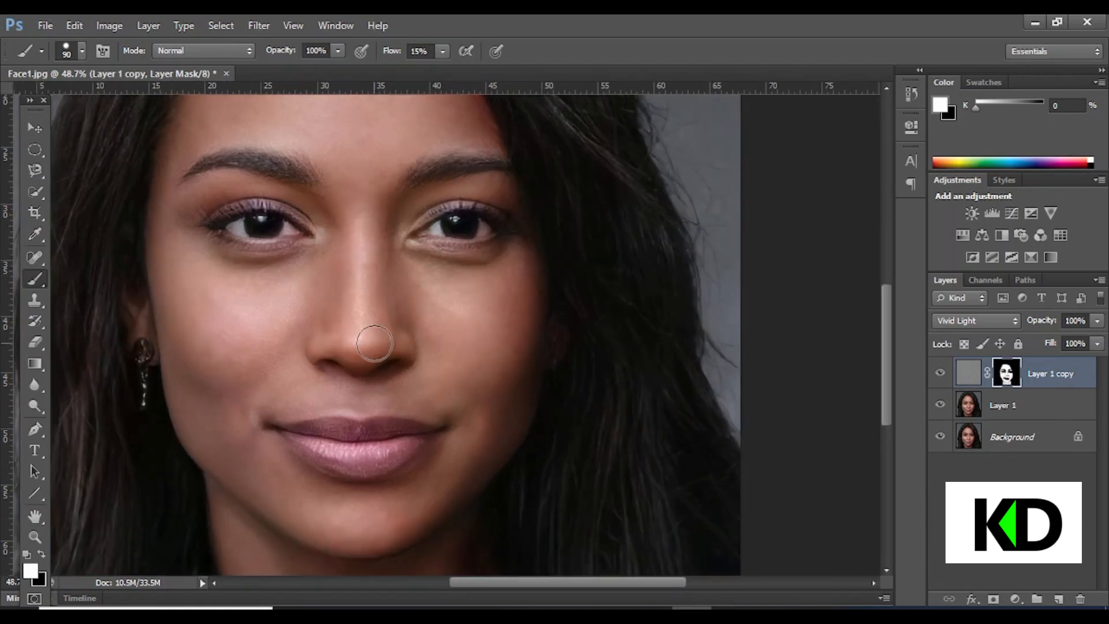
scroll(375, 338, "down", 3)
scroll(486, 360, "up", 1)
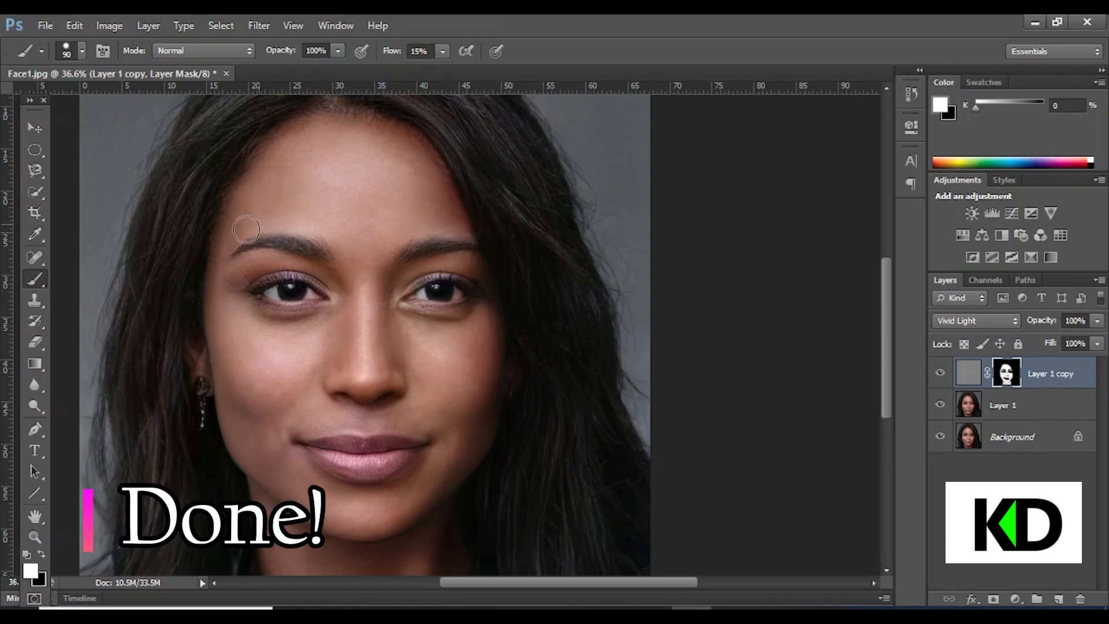
scroll(376, 413, "down", 2)
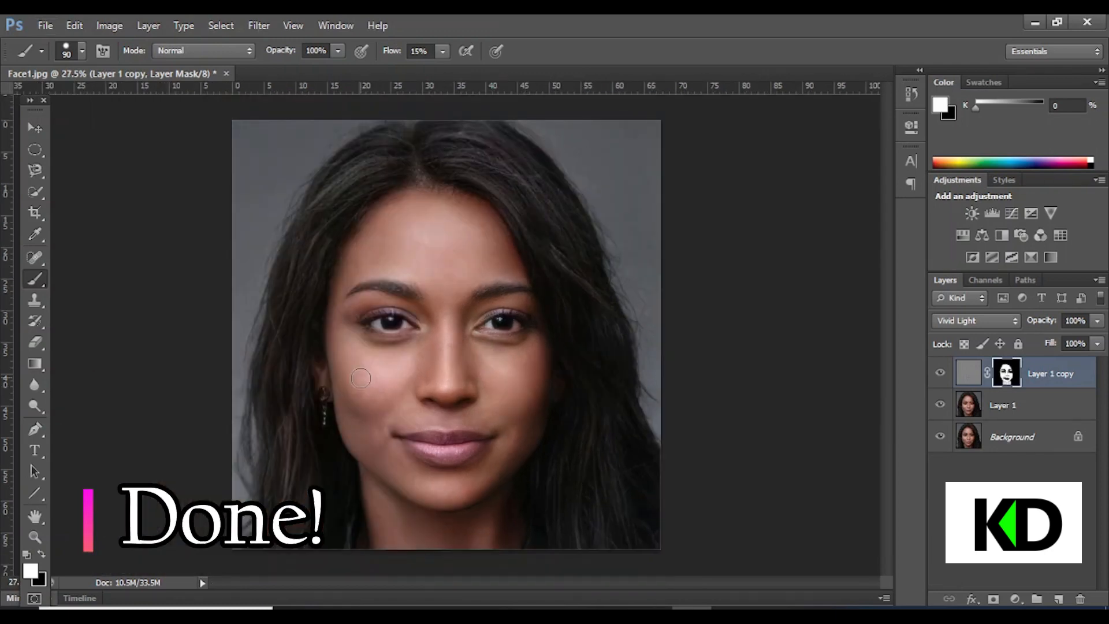
scroll(360, 366, "up", 3)
scroll(381, 415, "down", 4)
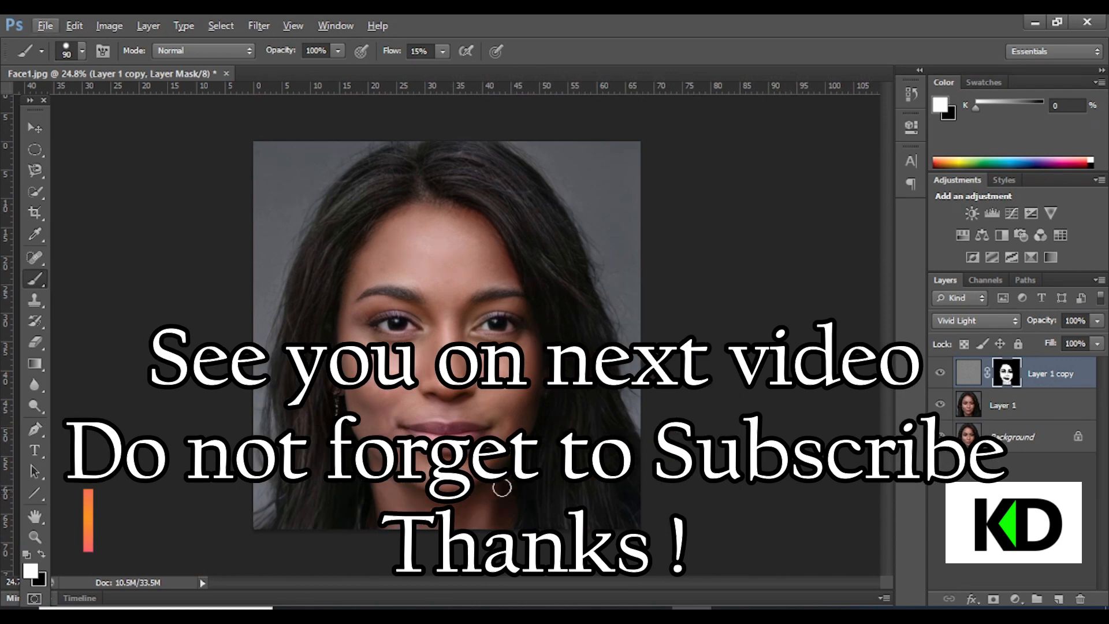